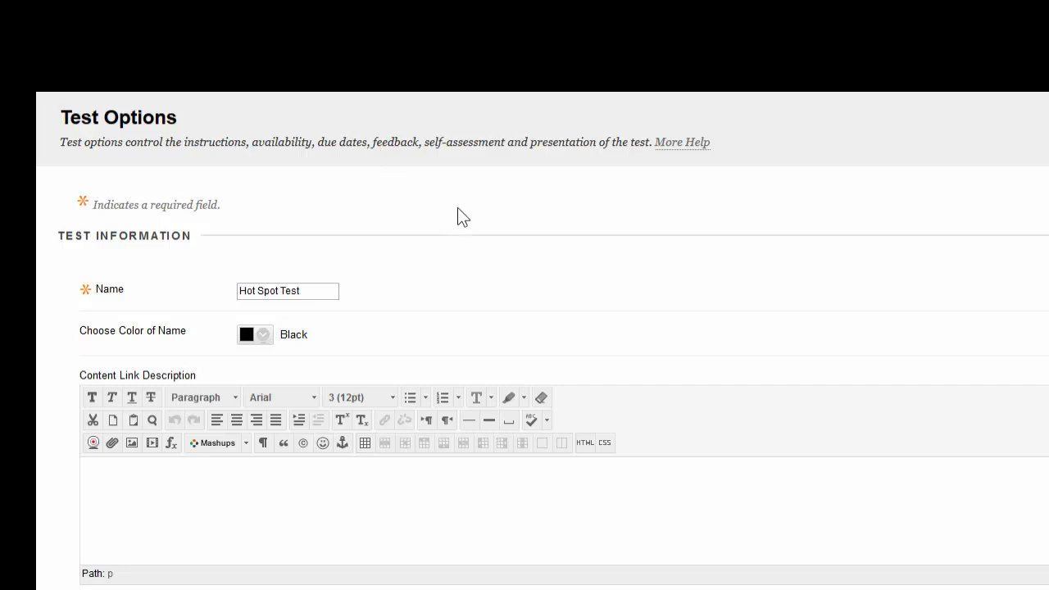
Step: Review the test information and the link, announcement, attempts and timer settings on the Test Options page
scroll(435, 230, down, 1)
click(298, 253)
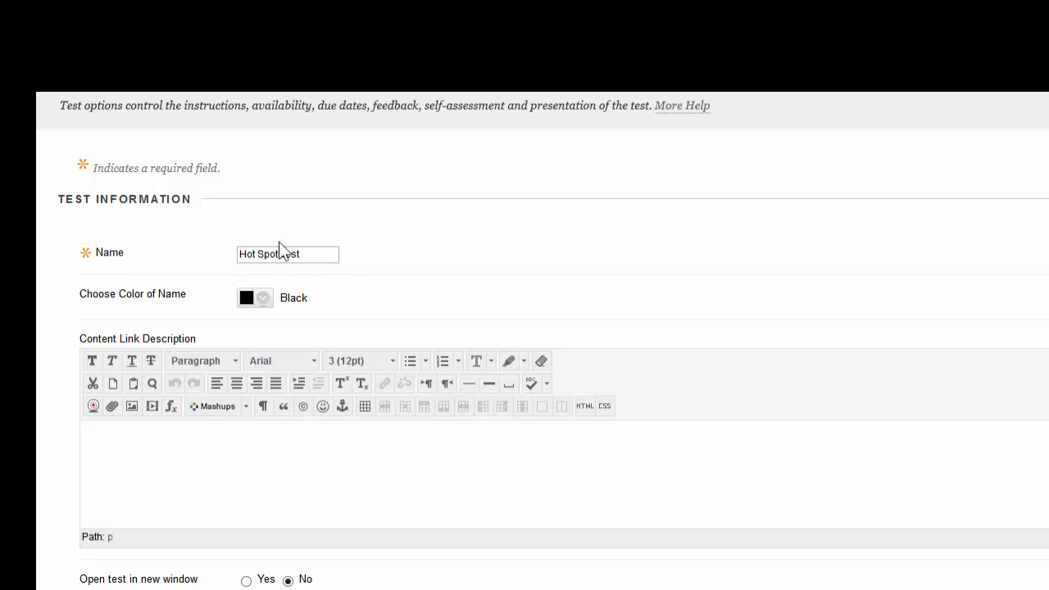
scroll(271, 246, down, 3)
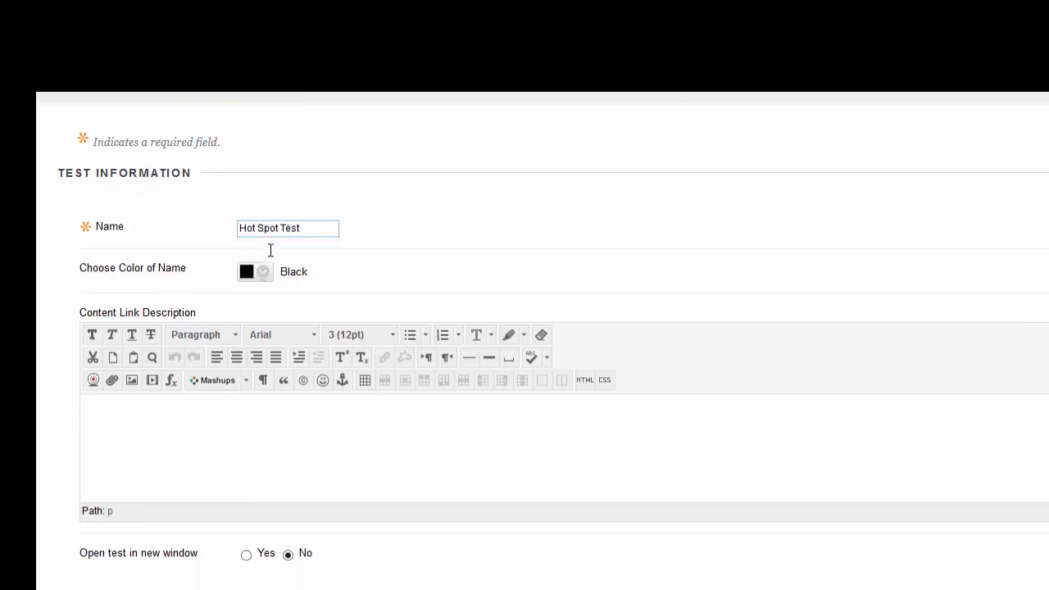
scroll(268, 251, down, 2)
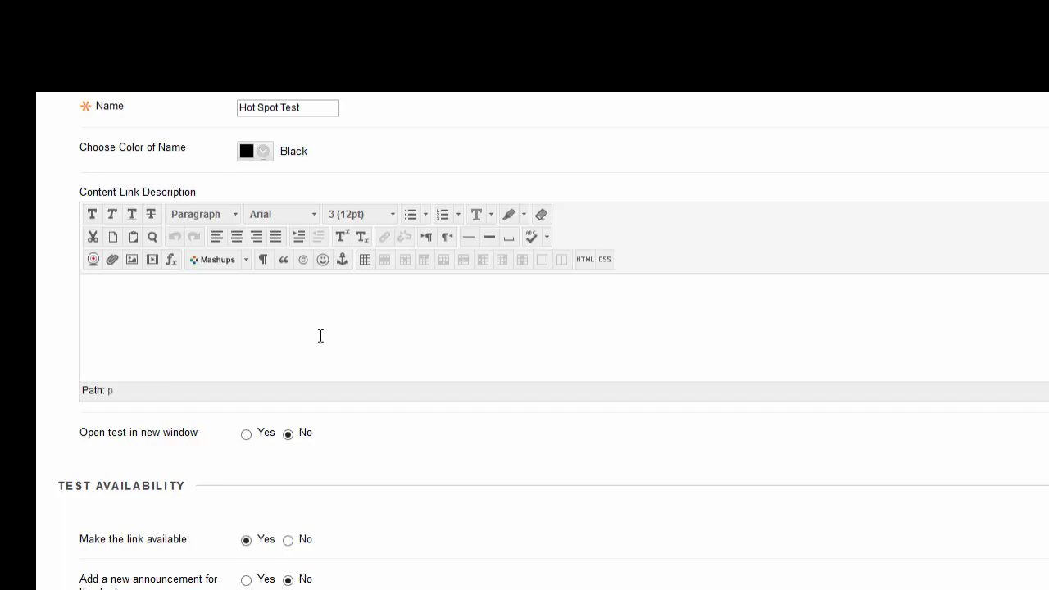
scroll(384, 408, down, 3)
scroll(387, 410, down, 2)
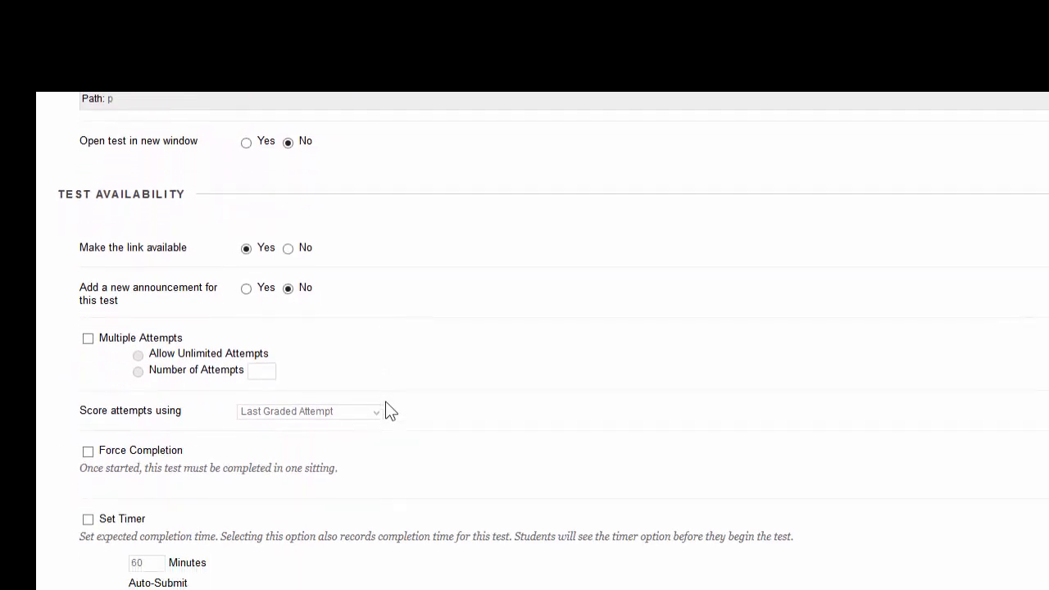
scroll(390, 411, down, 1)
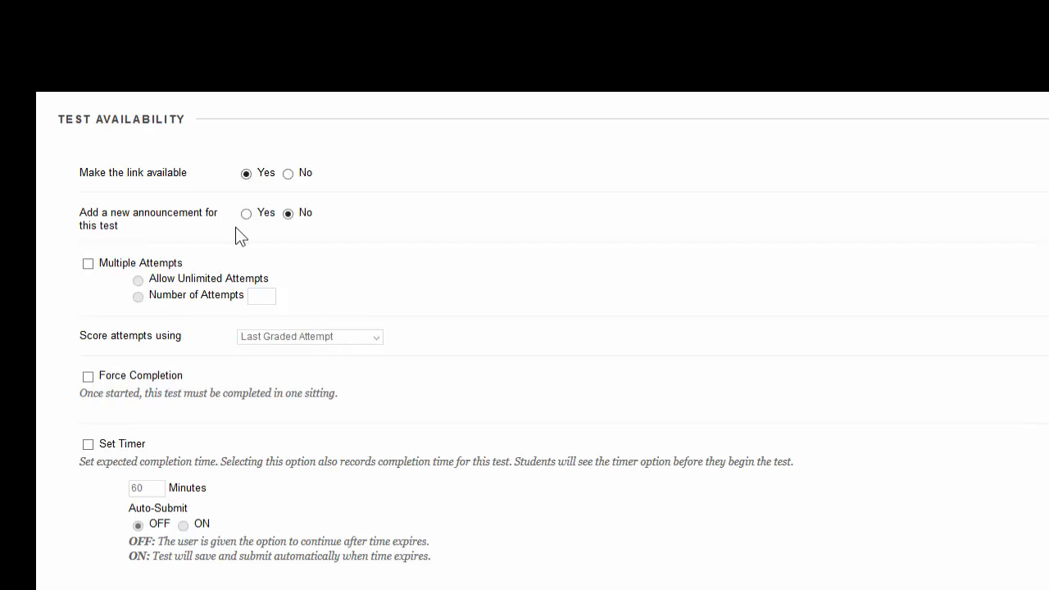
scroll(242, 217, down, 3)
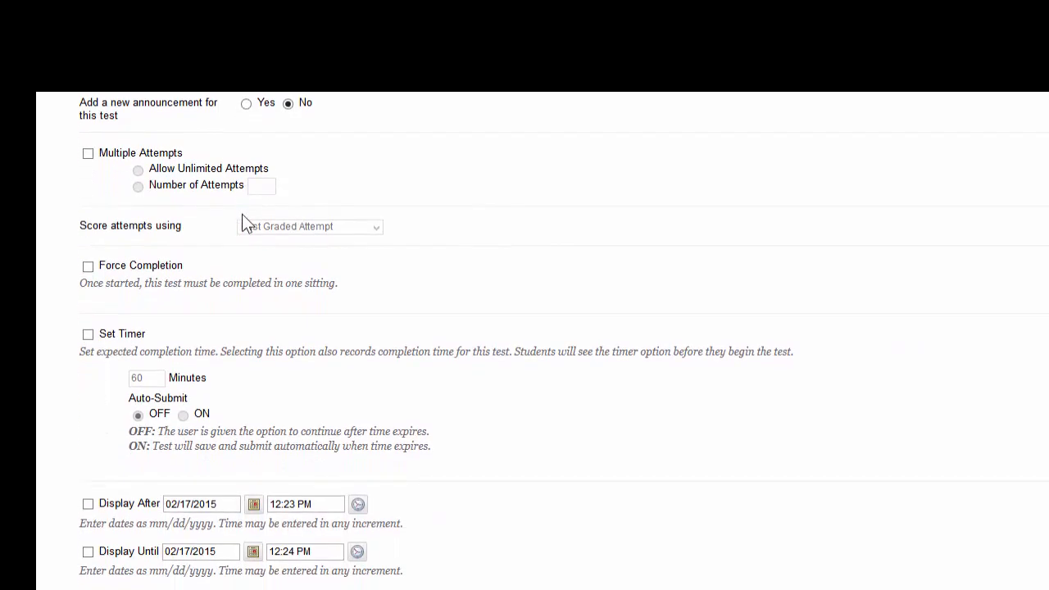
scroll(242, 214, down, 1)
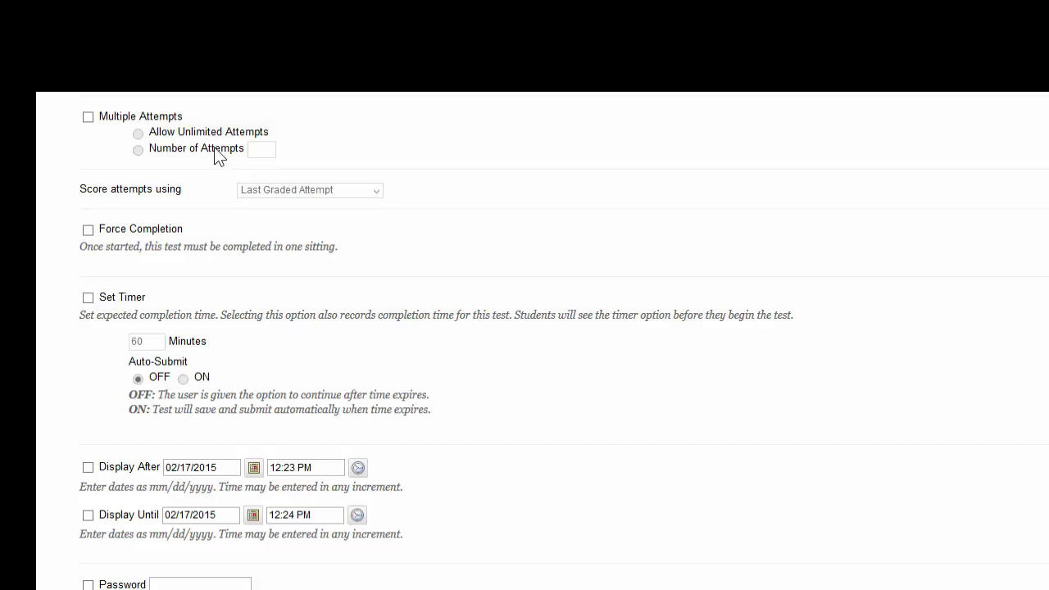
Step: Allow multiple attempts limited to 2, and score them using Average of Graded Attempts
click(155, 121)
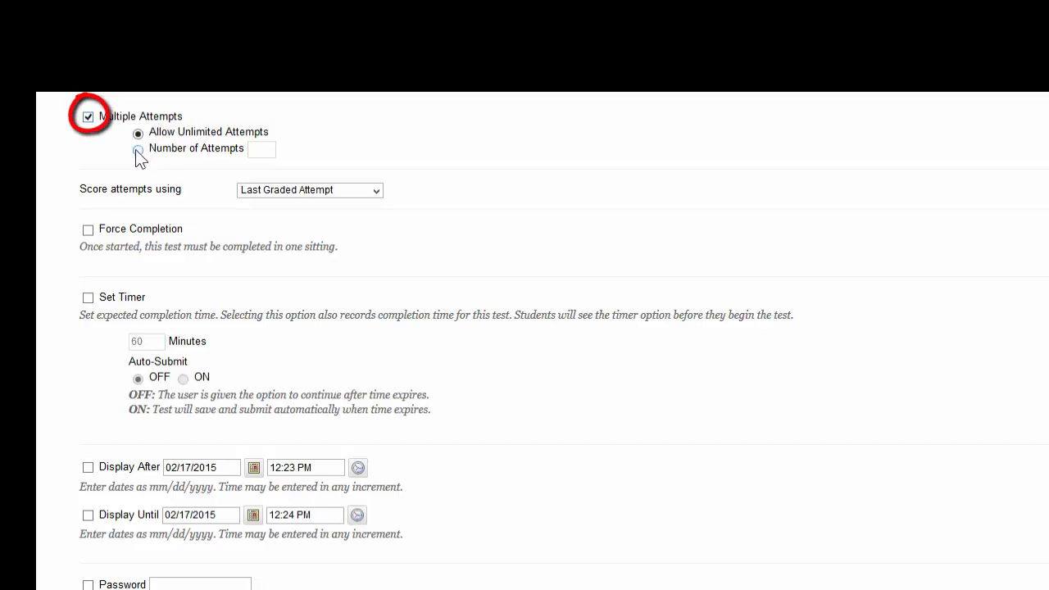
click(138, 150)
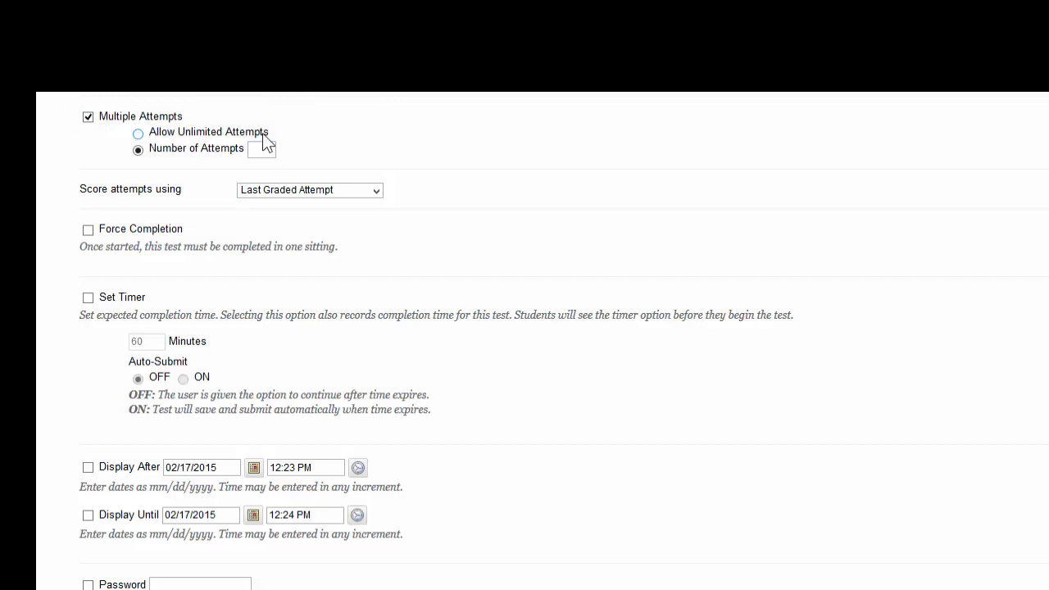
click(256, 151)
text(2)
click(288, 193)
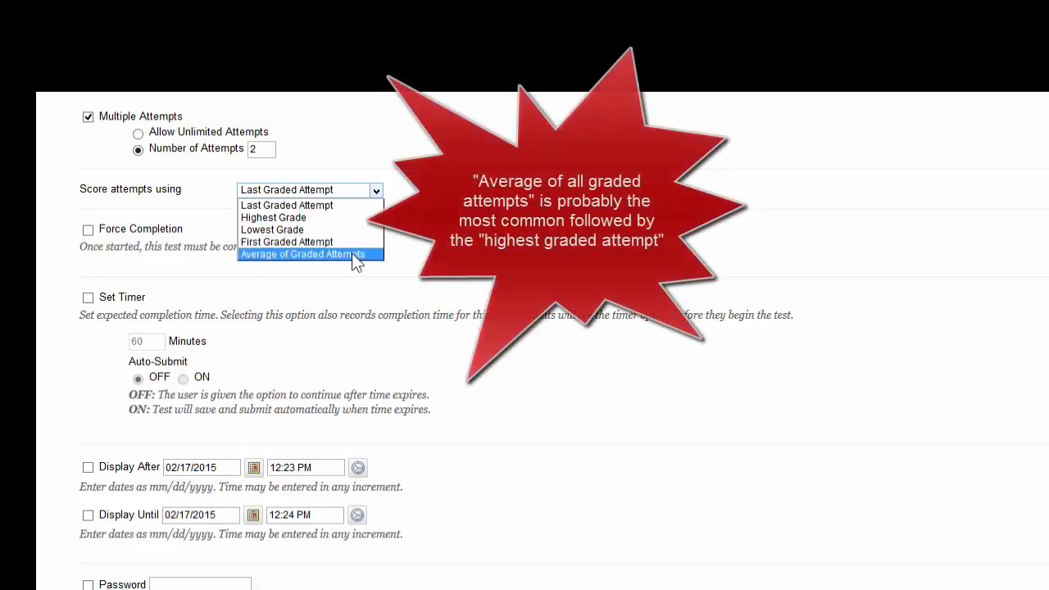
click(355, 255)
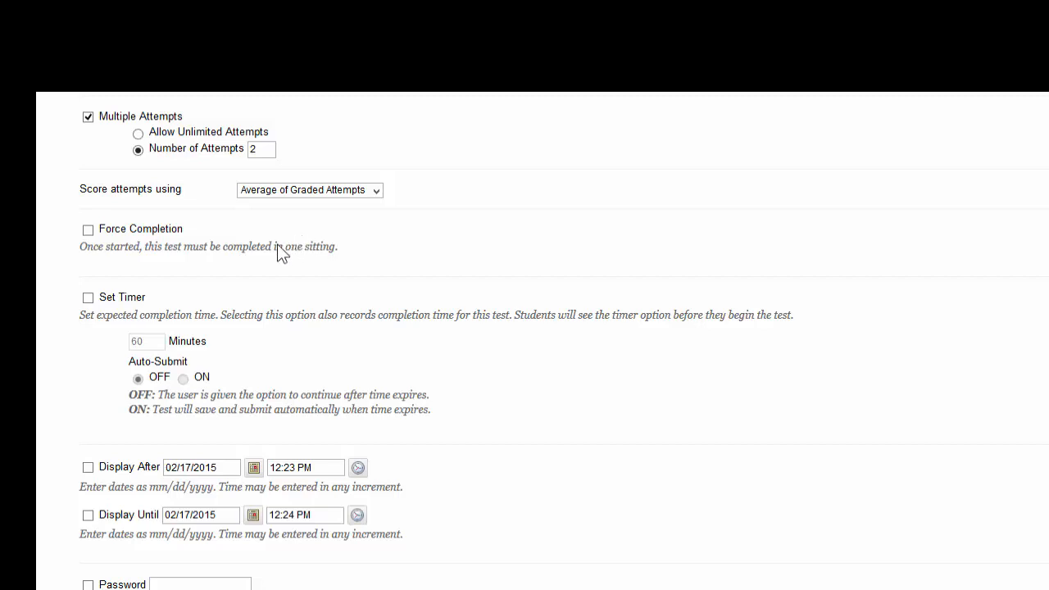
Step: Enable the test timer at 60 minutes with Auto-Submit set to ON
scroll(173, 219, down, 1)
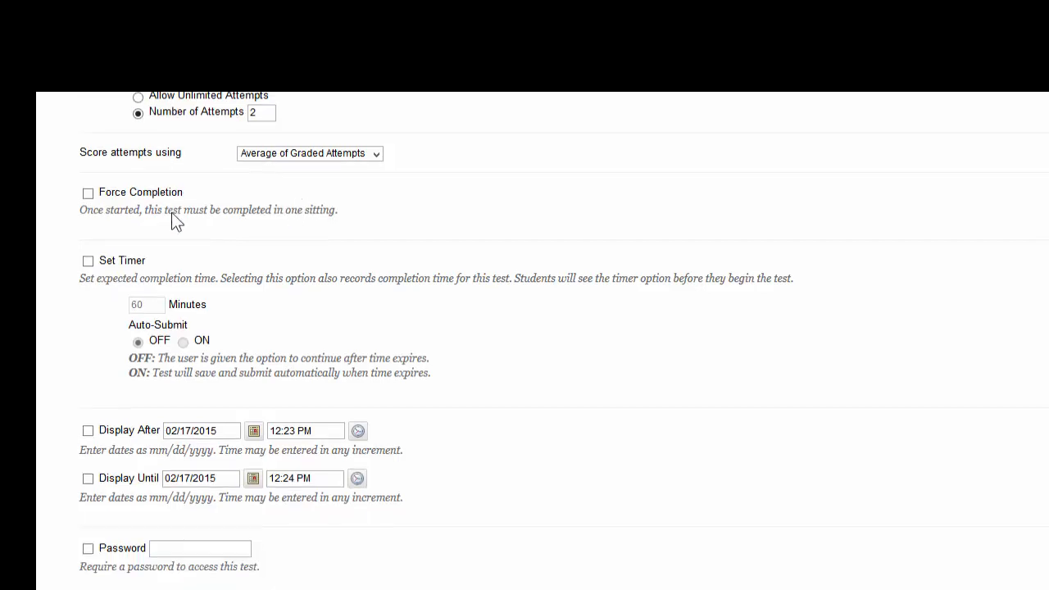
scroll(205, 206, down, 3)
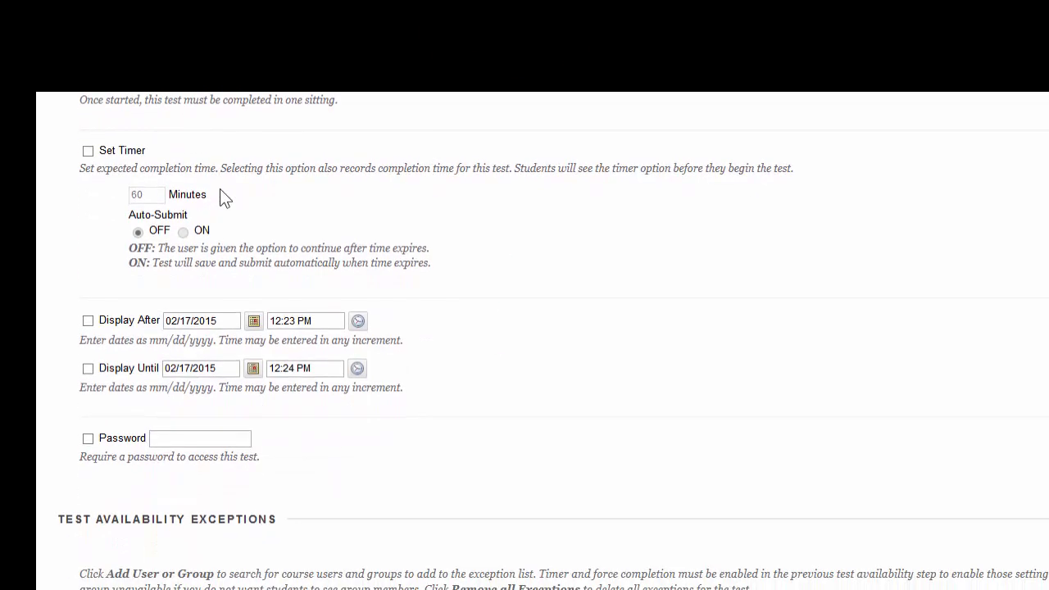
click(89, 152)
click(186, 239)
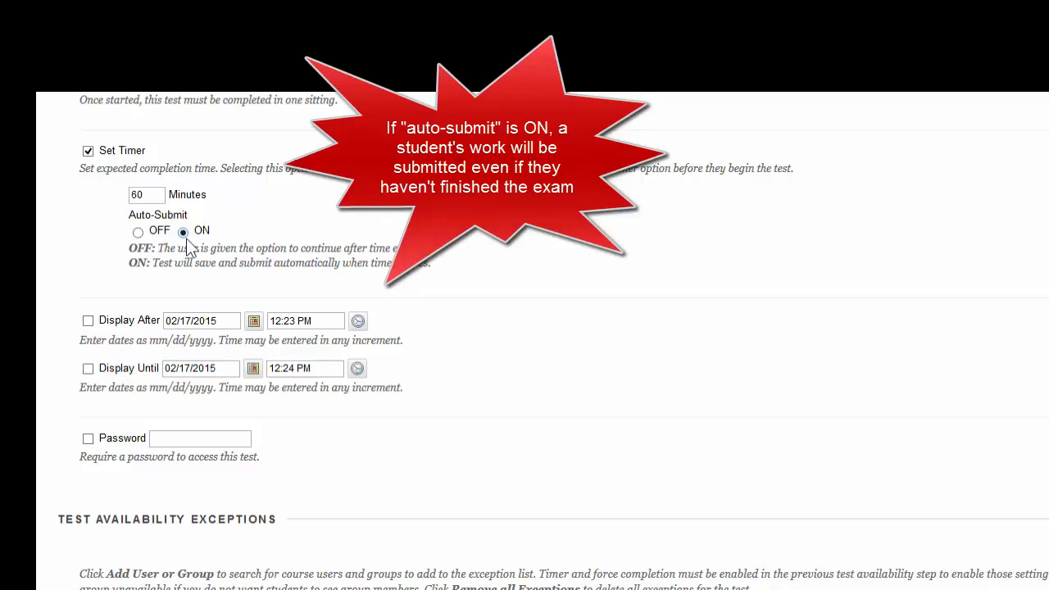
Step: Add the individual user from the course's user and group list to the test availability exceptions
scroll(195, 233, down, 2)
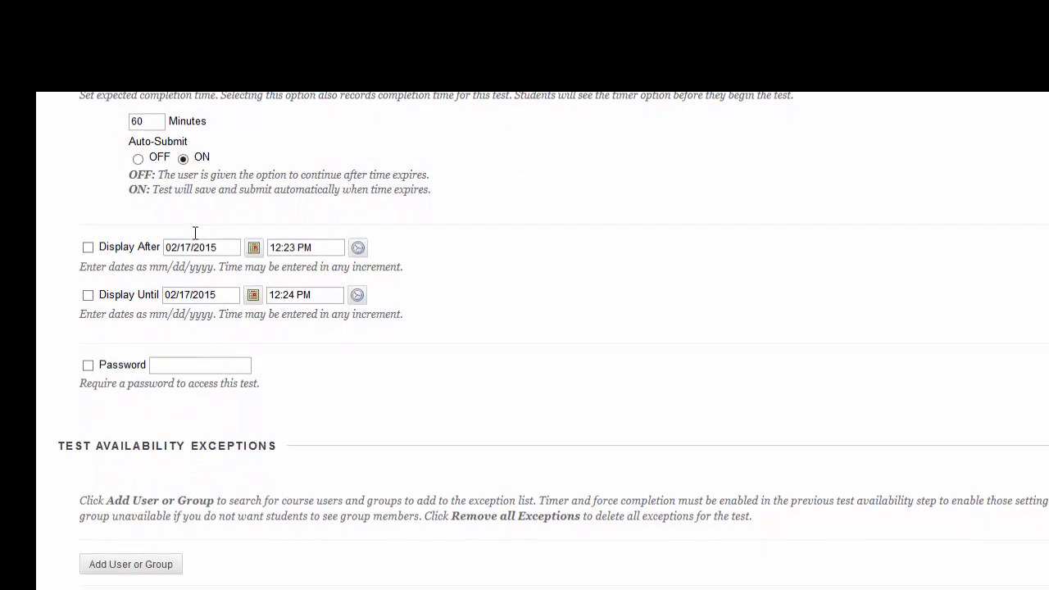
scroll(195, 233, down, 3)
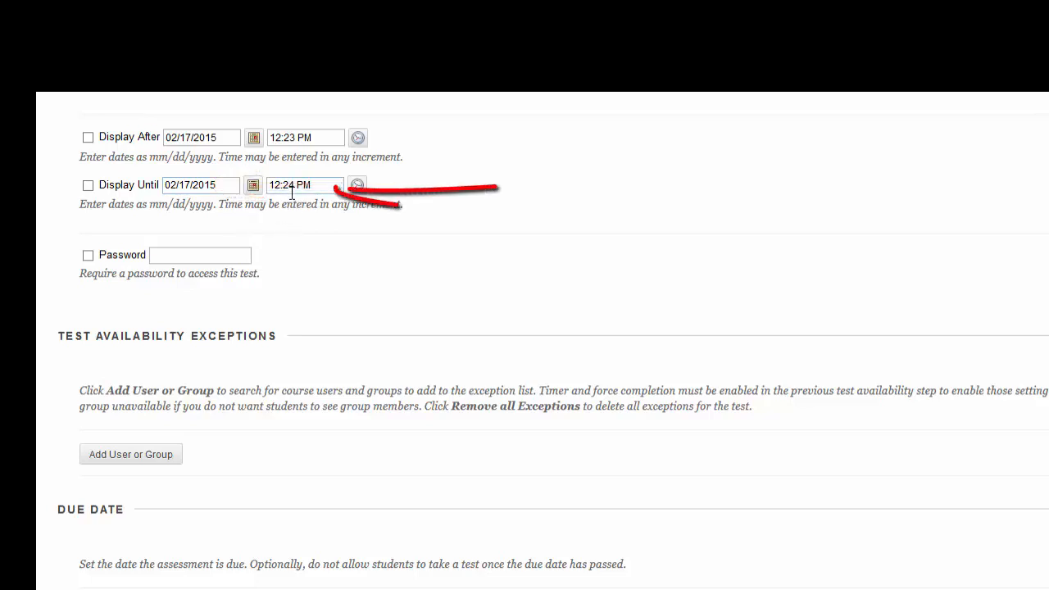
scroll(257, 271, down, 2)
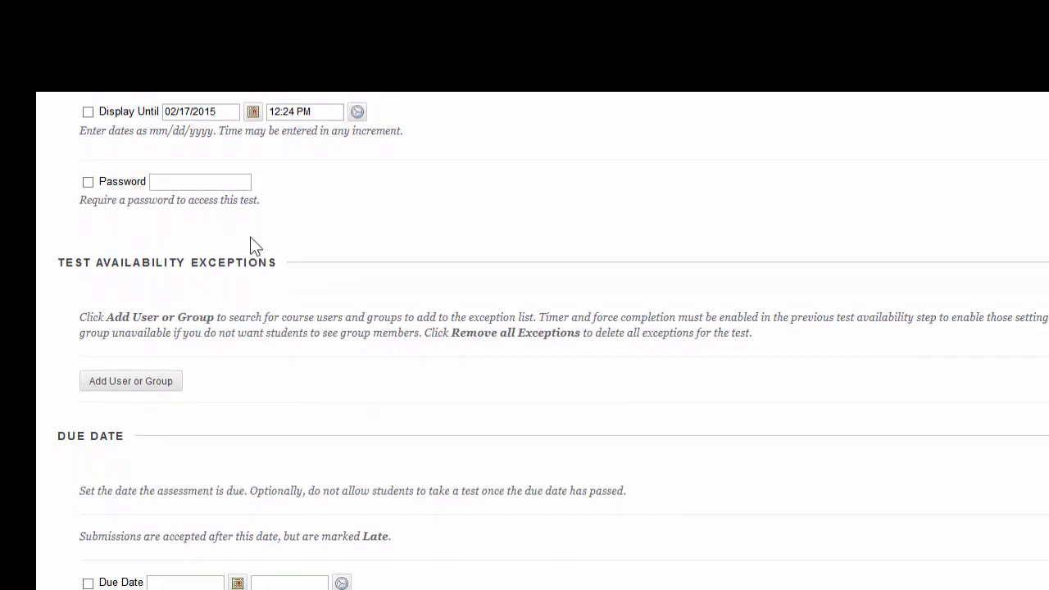
scroll(252, 243, down, 1)
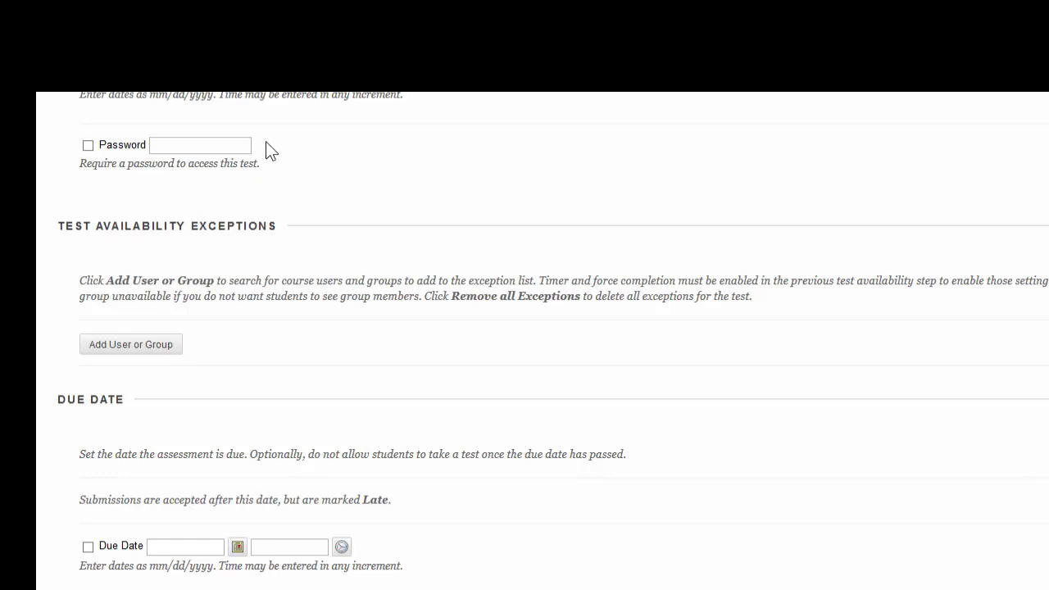
scroll(270, 286, down, 1)
scroll(267, 275, down, 1)
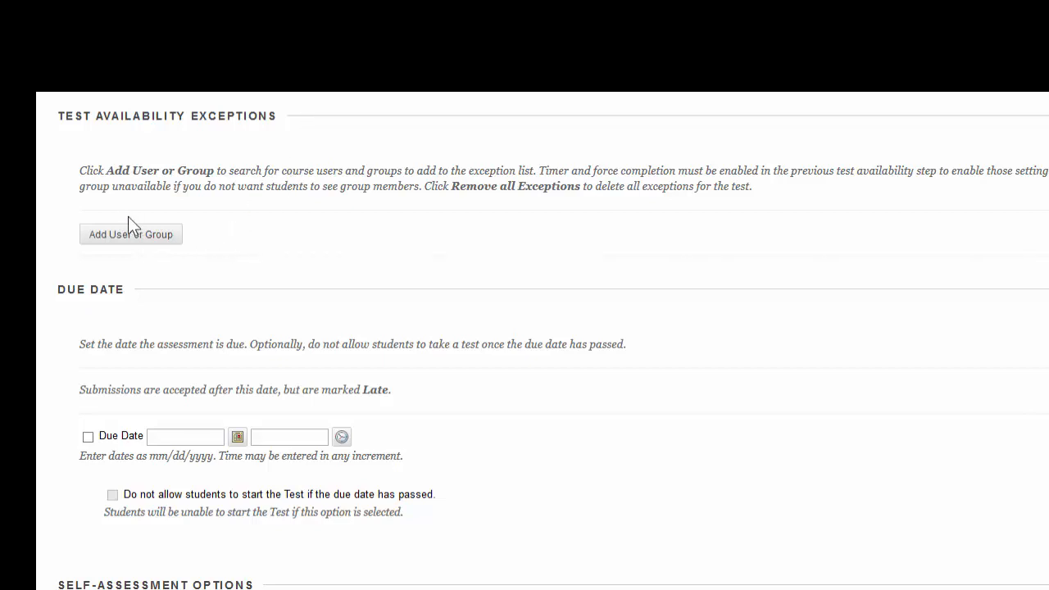
click(122, 237)
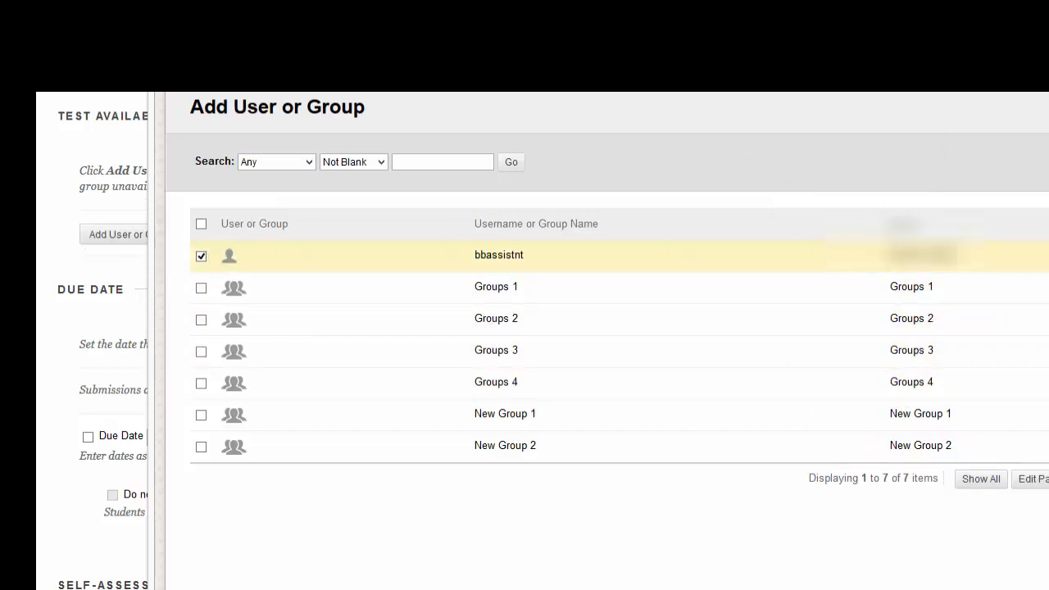
scroll(607, 341, down, 2)
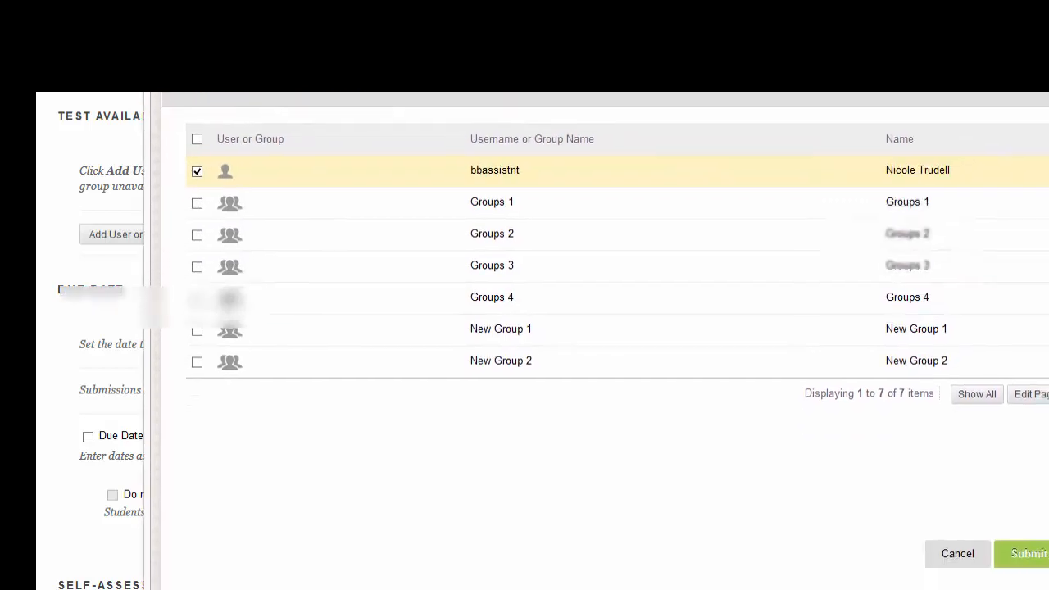
click(1013, 531)
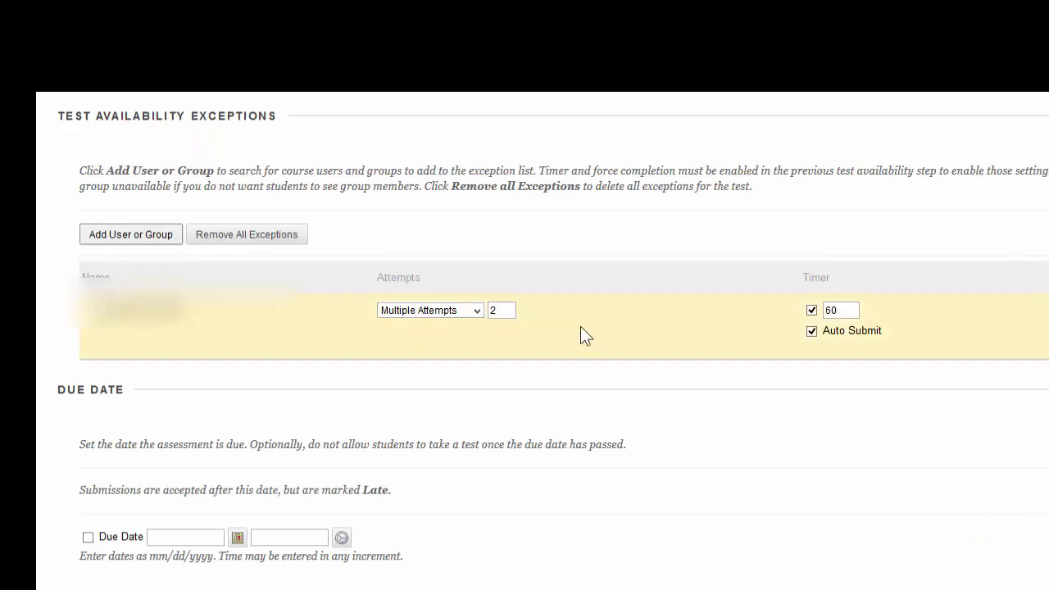
Step: Try out the exception's attempts options, keeping Multiple Attempts, and switch its timer off and back on
click(413, 311)
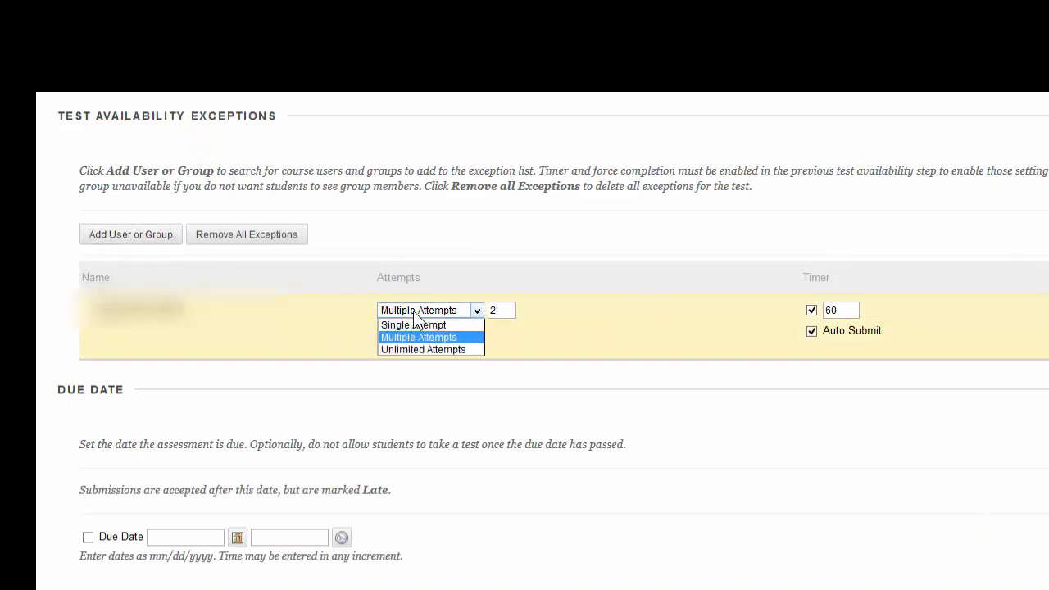
click(414, 312)
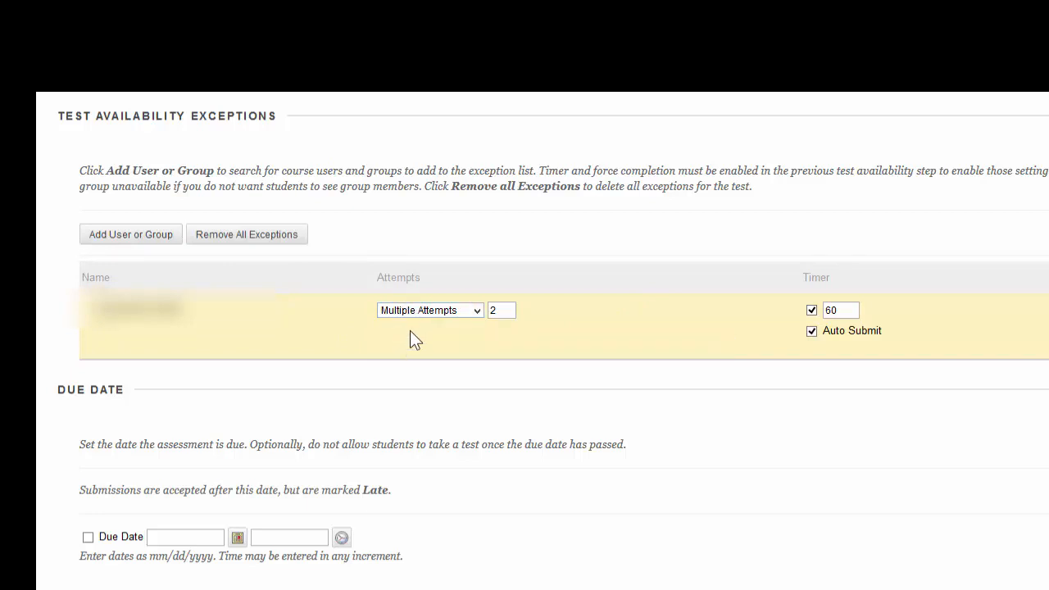
click(417, 311)
click(413, 337)
click(811, 309)
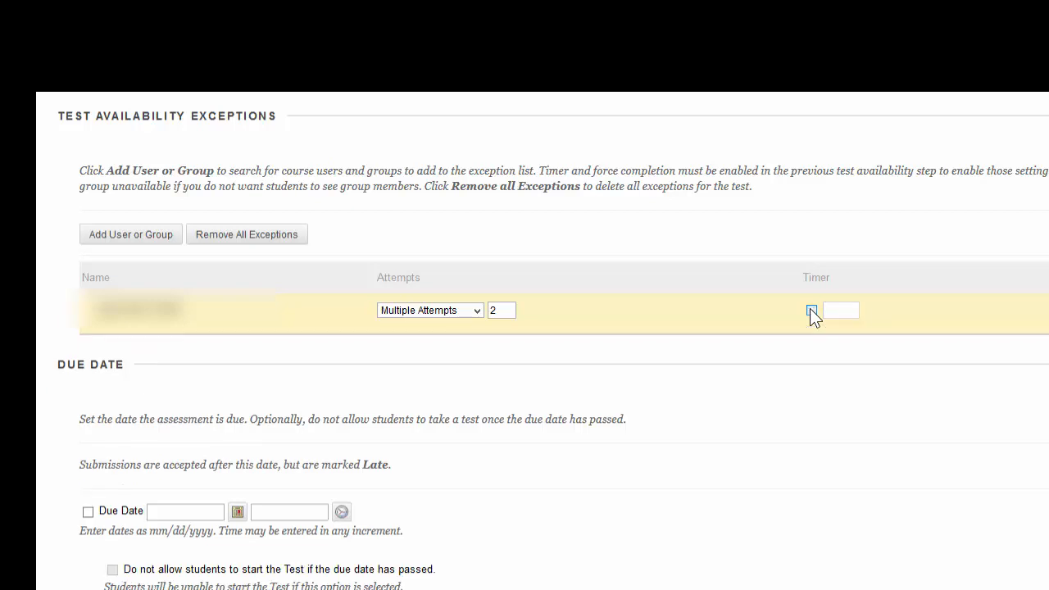
click(811, 309)
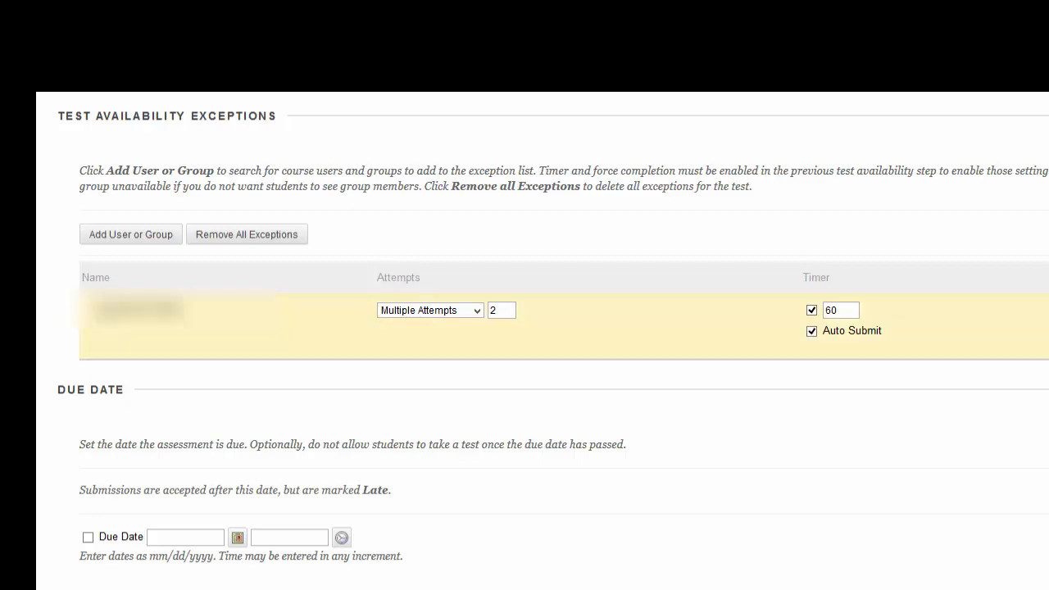
Step: Enable the test's due date with 02/17/2015 at 11:59 PM
scroll(693, 411, down, 5)
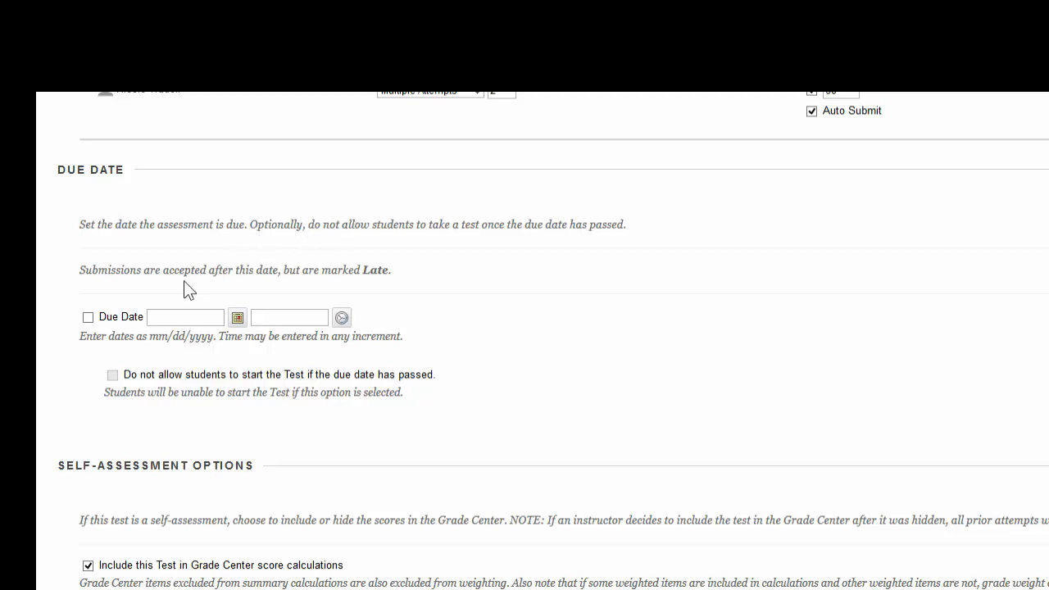
click(88, 318)
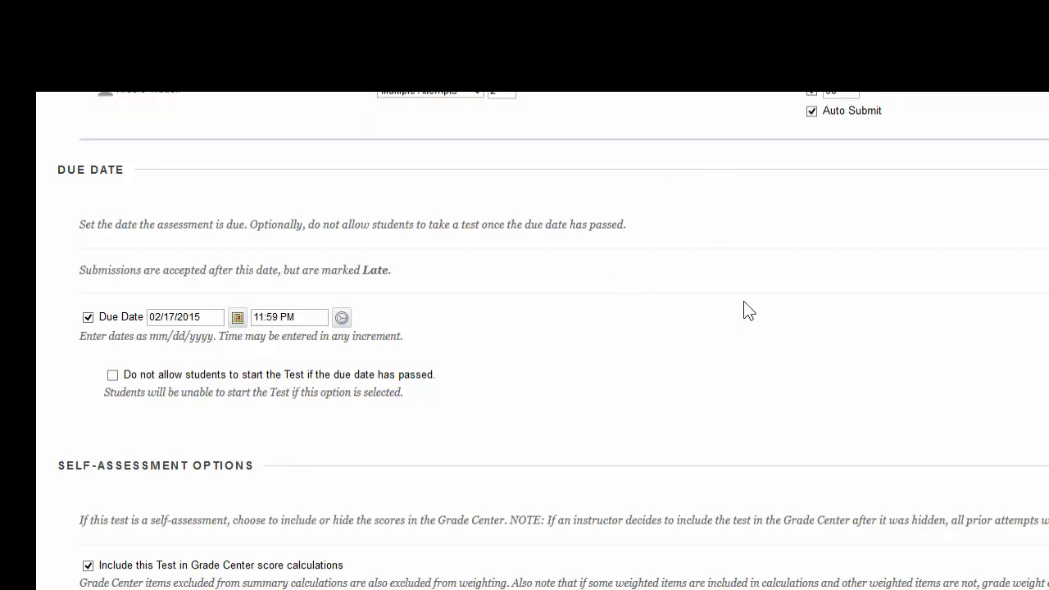
Step: Include feedback in the After Submission rule for showing test results, with all answer options kept selected
scroll(747, 310, down, 4)
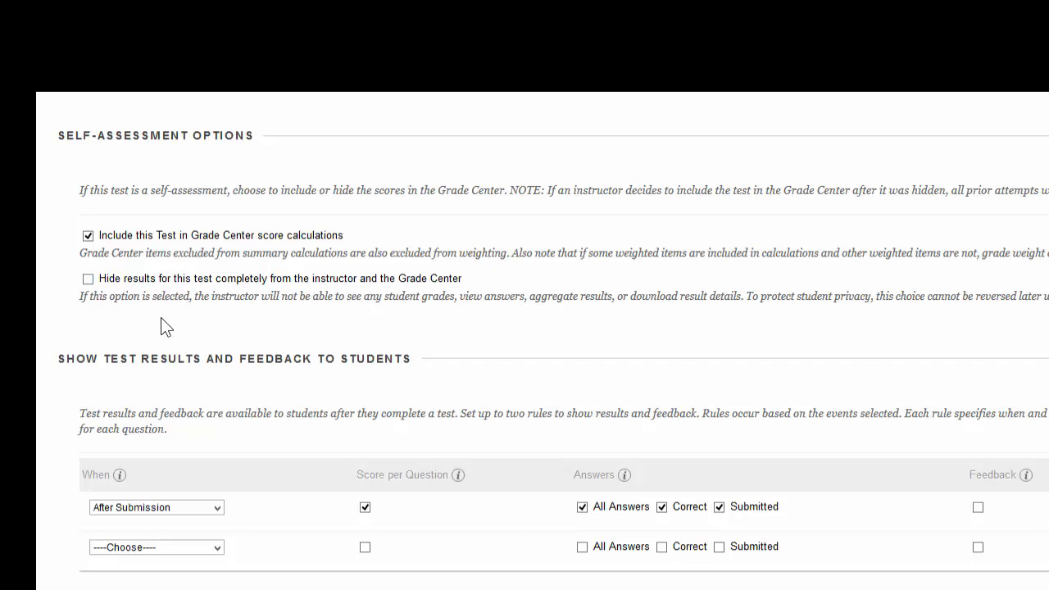
scroll(182, 302, down, 2)
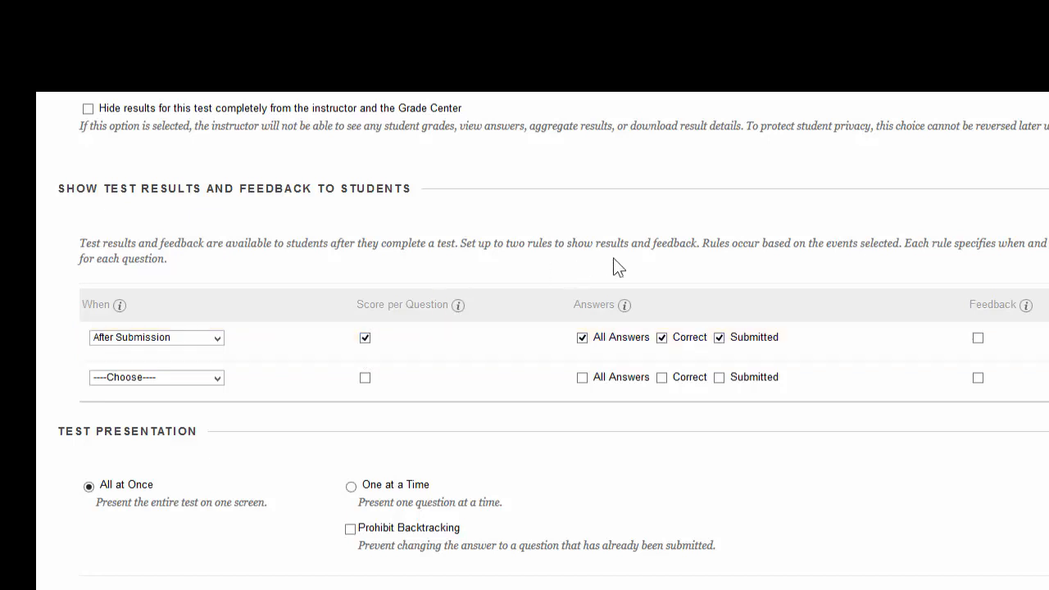
mouse_move(600, 304)
click(591, 341)
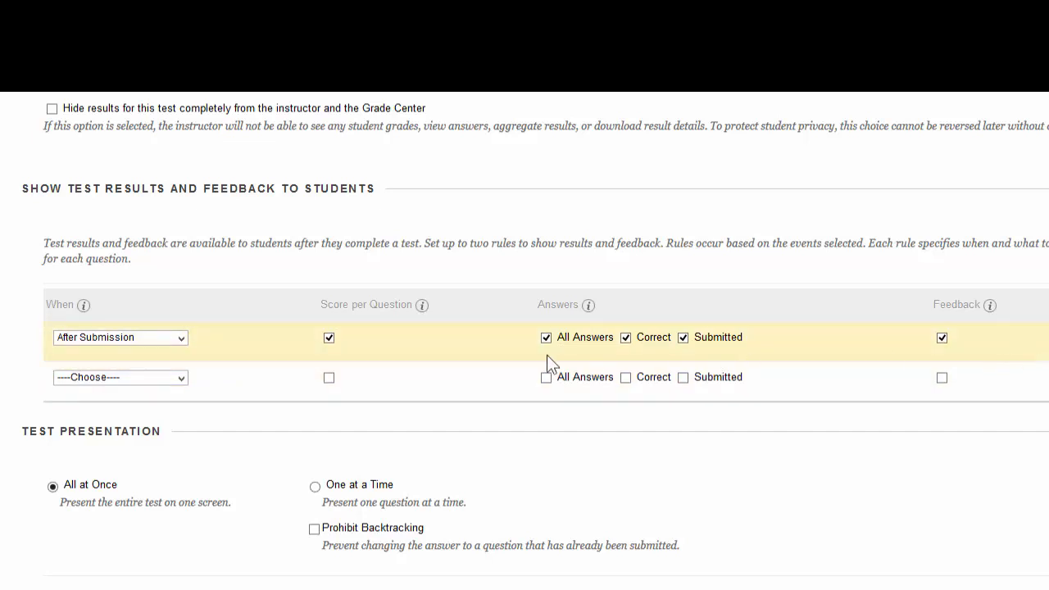
Step: Set the second results rule to After Attempts are graded and the first rule to One-time View
click(120, 378)
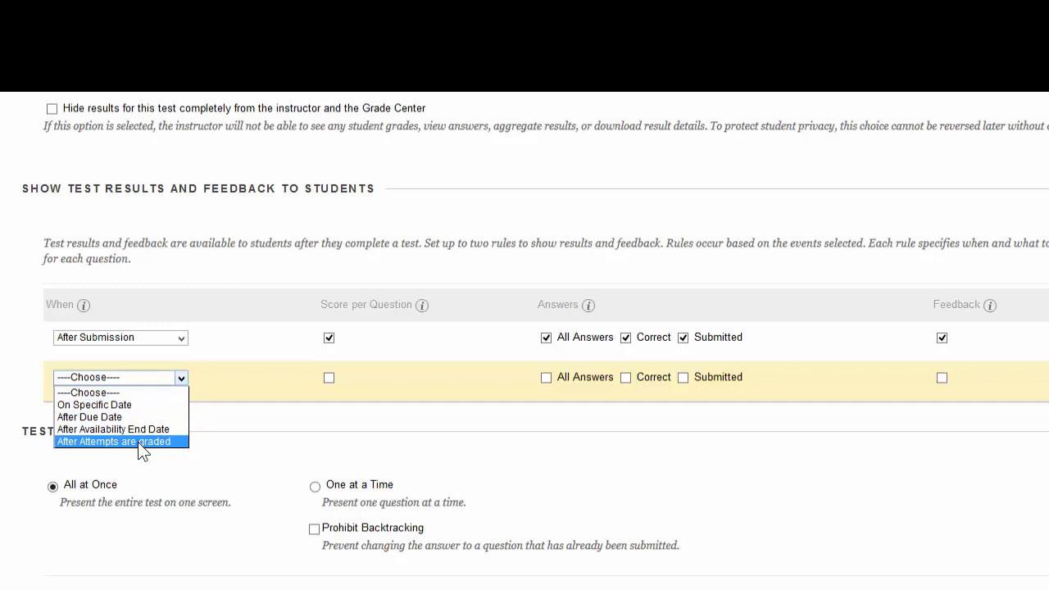
click(115, 442)
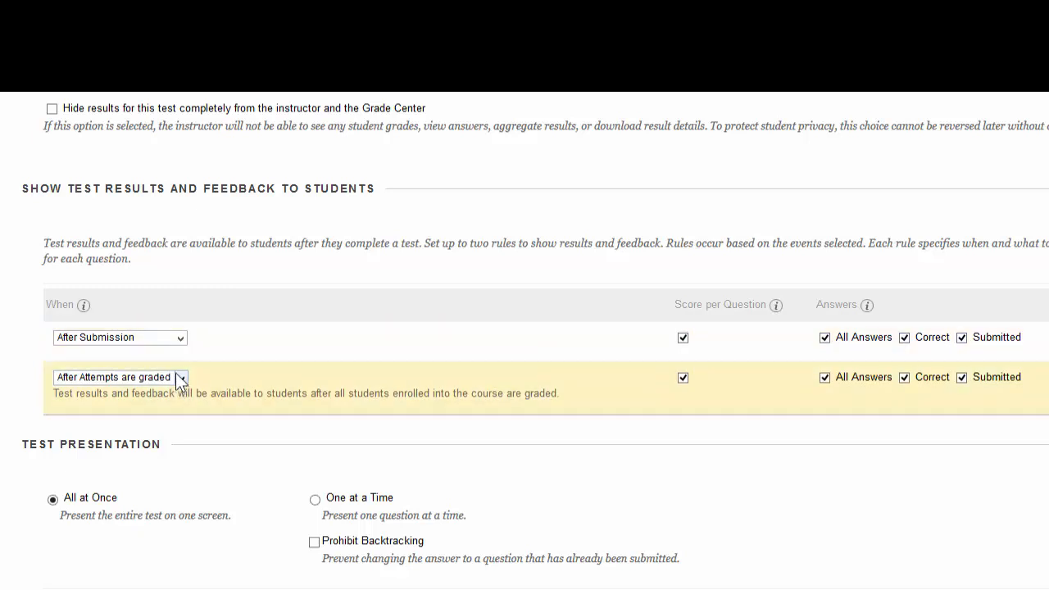
click(179, 340)
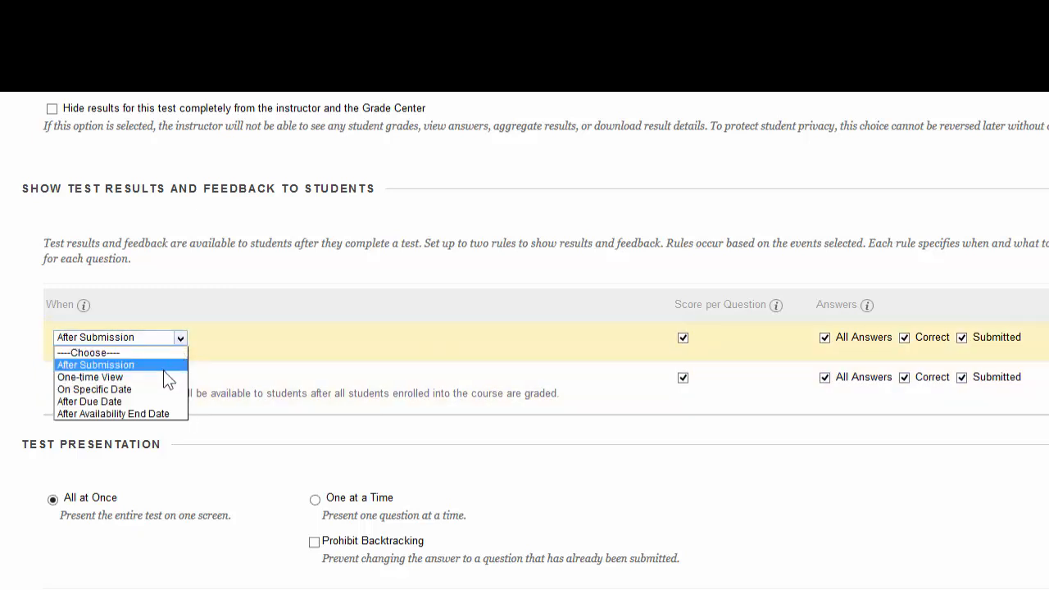
click(165, 380)
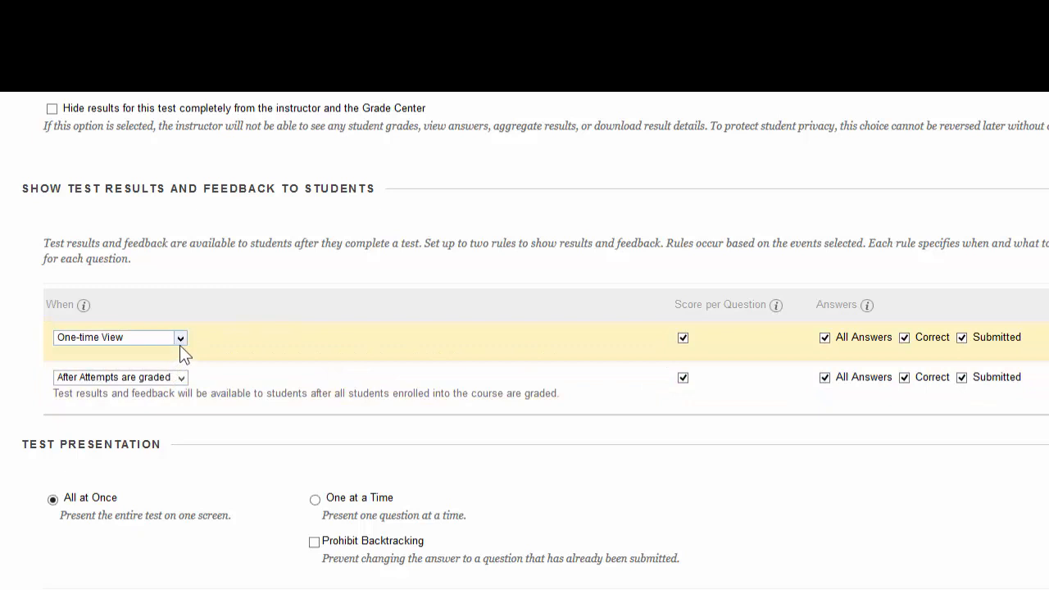
Step: Try On Specific Date as the timing of the first results rule and settle on After Submission
click(181, 340)
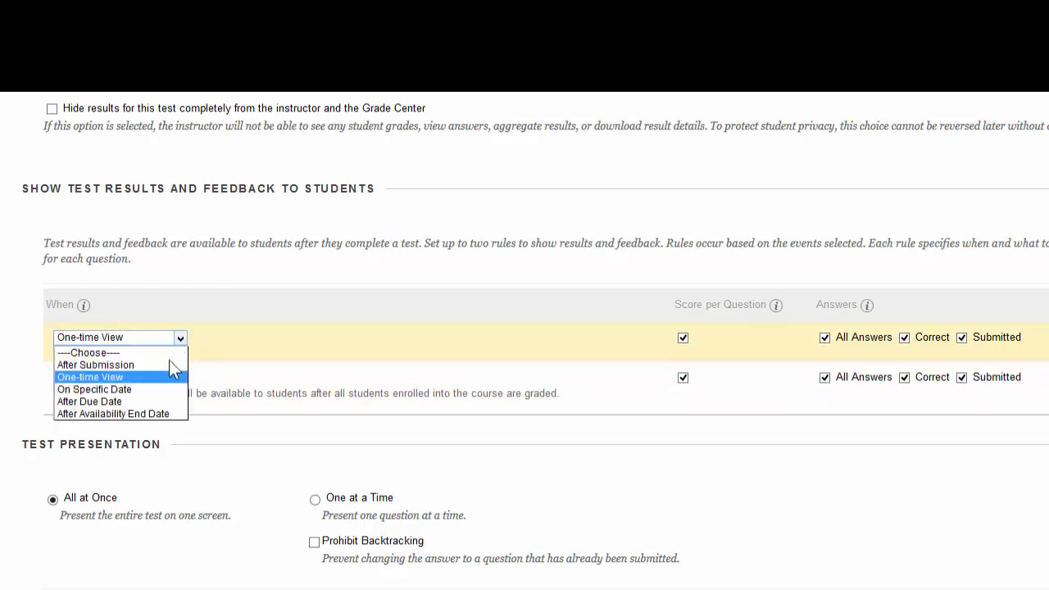
click(158, 390)
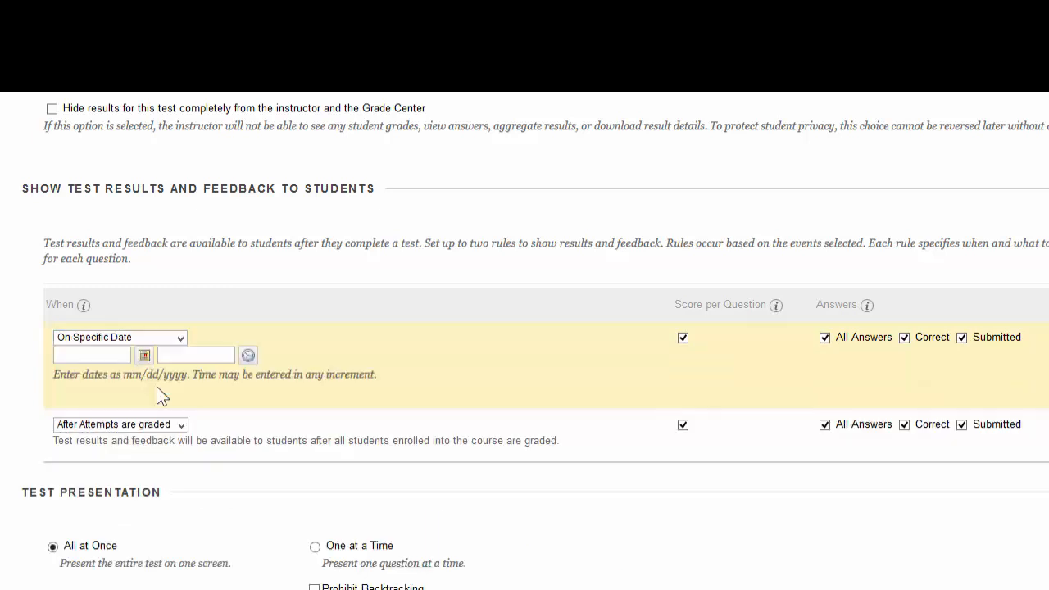
click(181, 340)
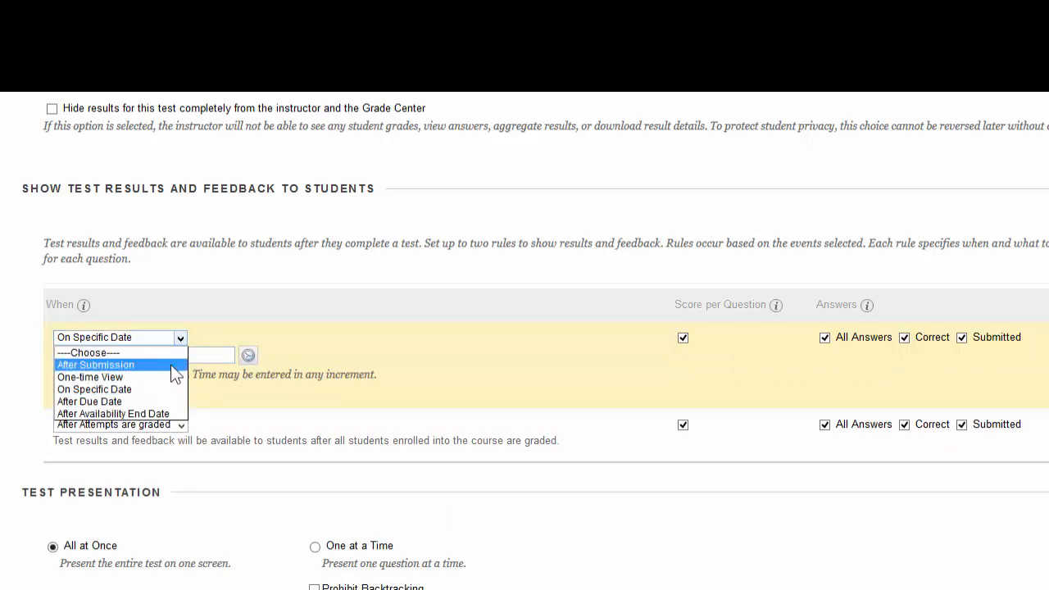
click(171, 366)
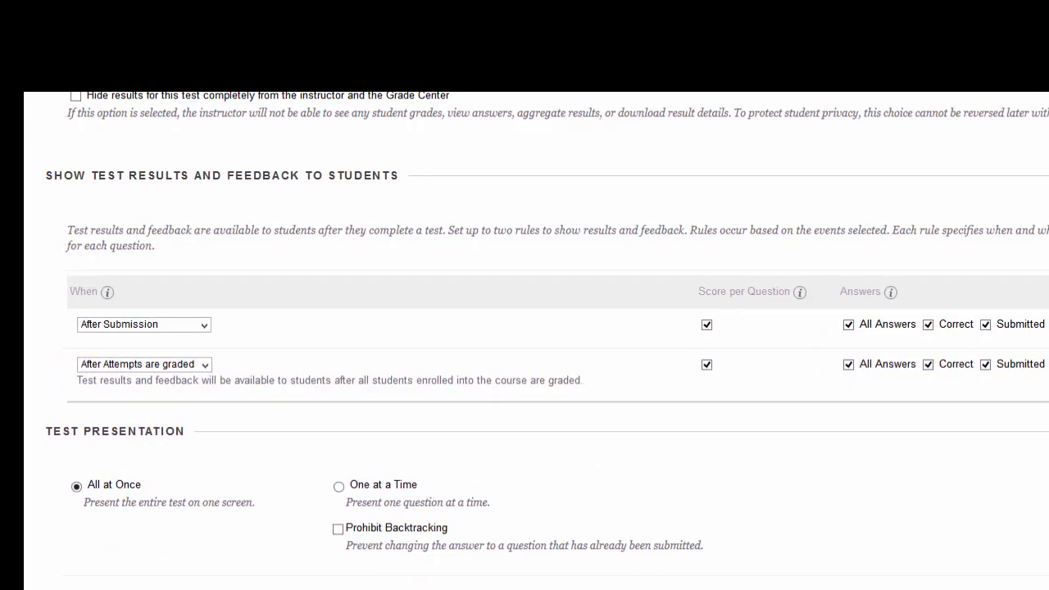
Step: Set the test presentation to One at a Time so that students see one question at a time
scroll(537, 344, down, 3)
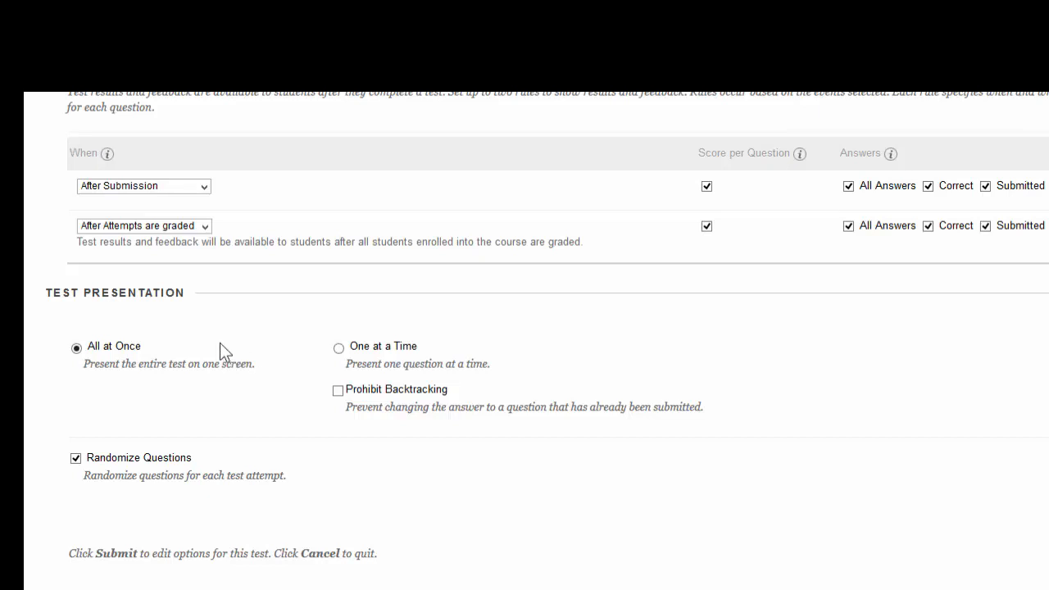
click(414, 362)
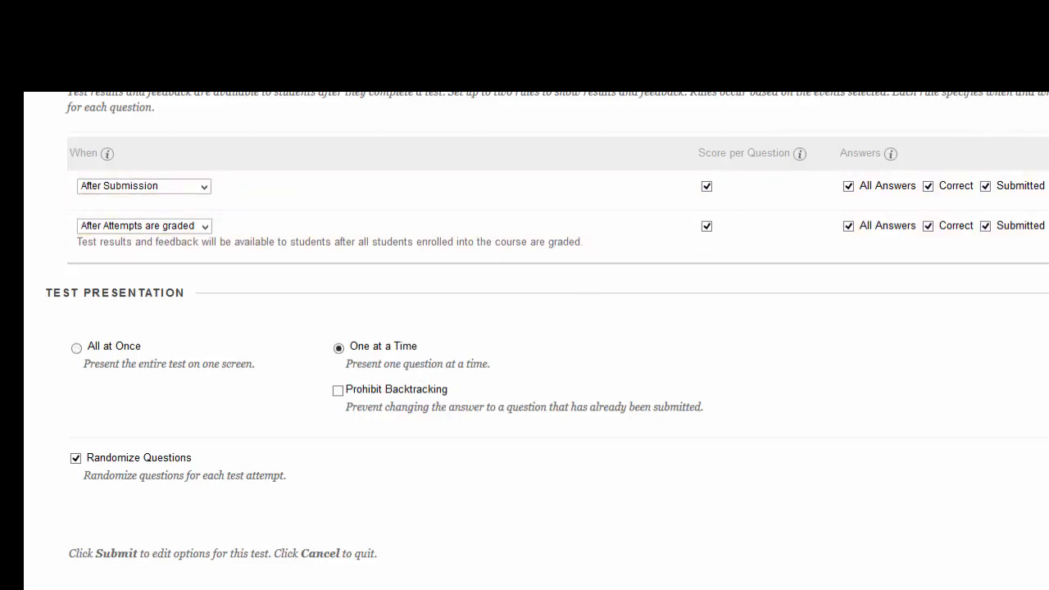